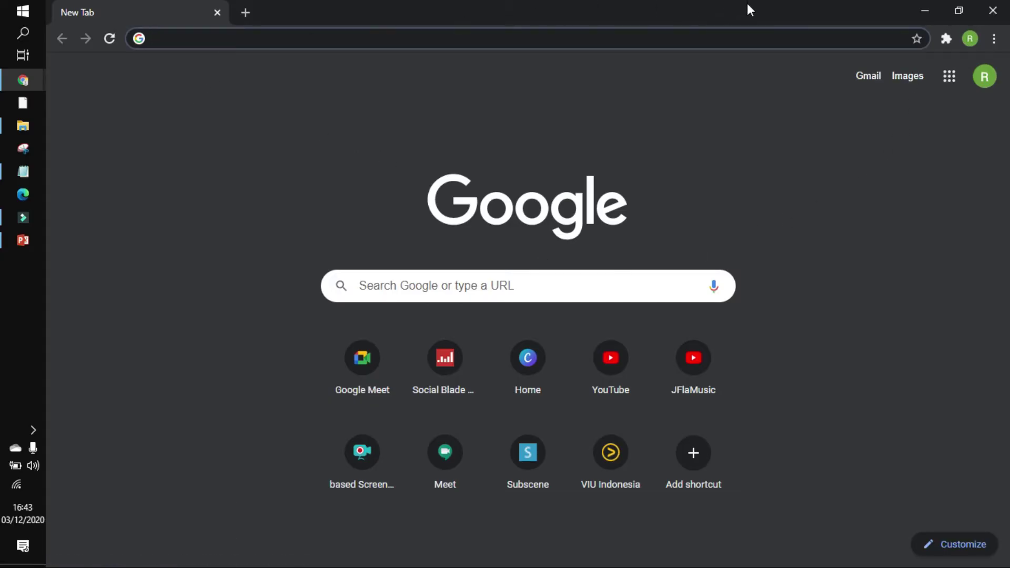
Open Google Docs from the Google apps list, create a blank document and display its tool commands.
left_click(950, 78)
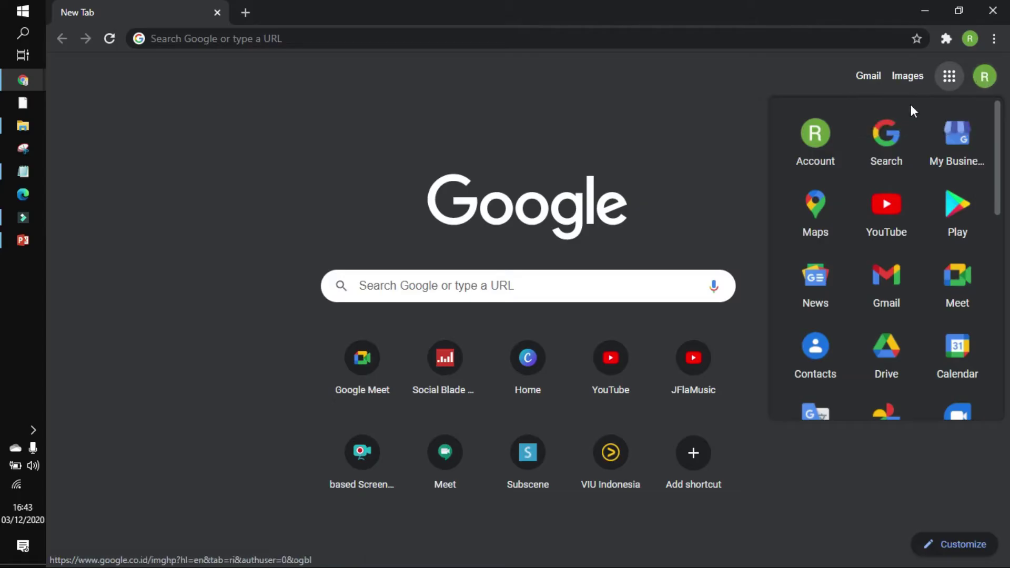
scroll(870, 284, "down", 3)
scroll(871, 284, "down", 3)
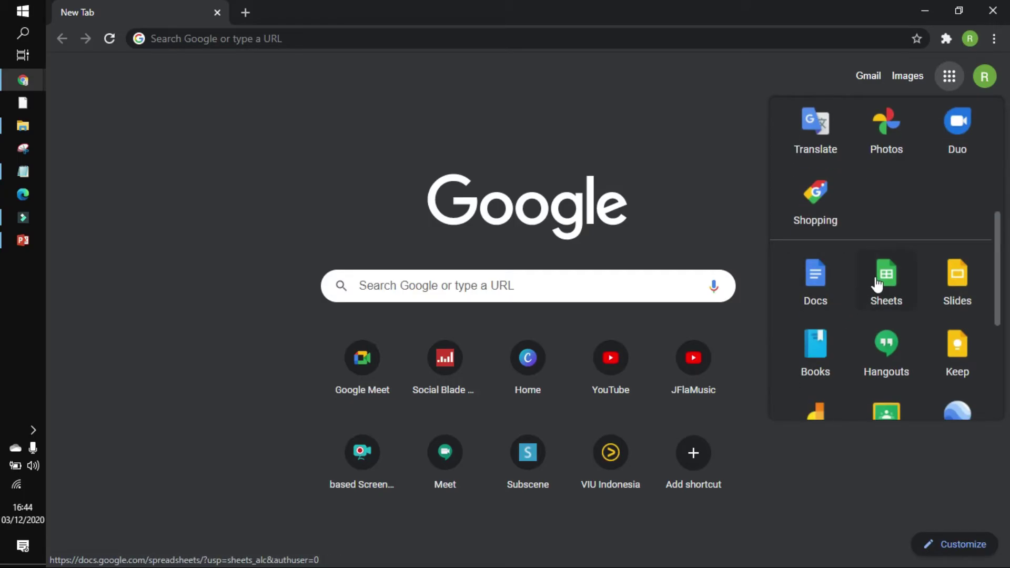
left_click(811, 278)
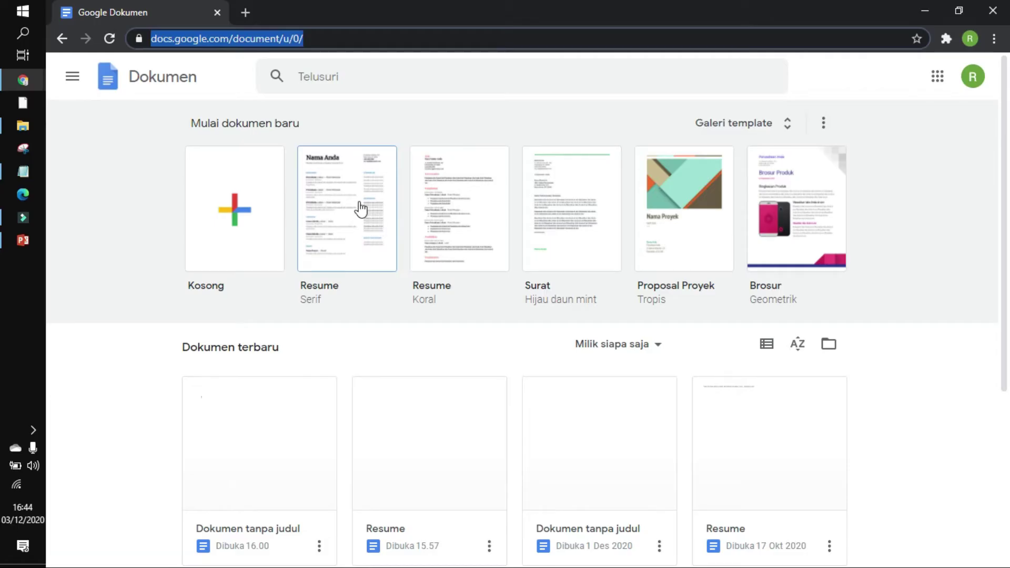
left_click(245, 220)
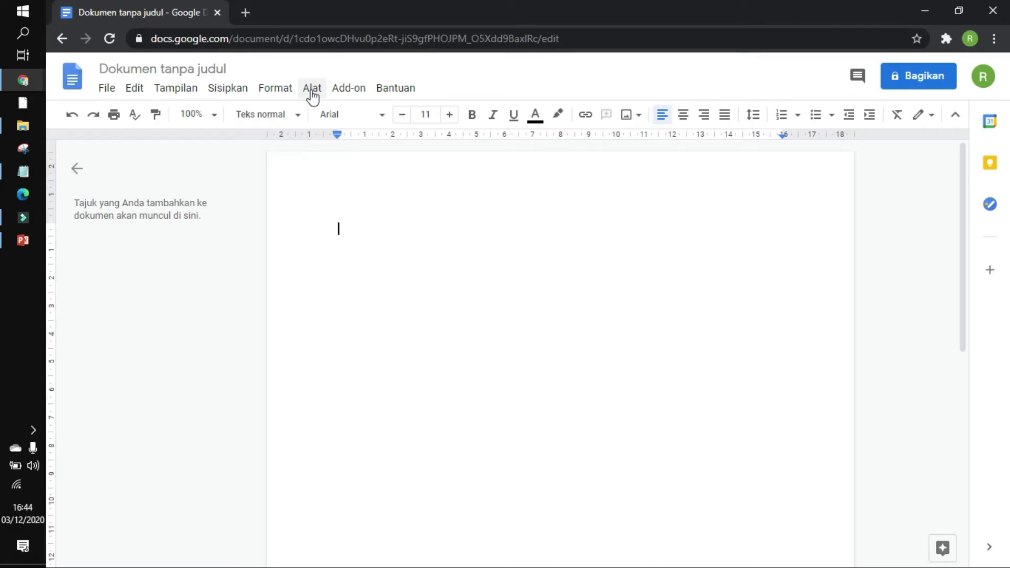
left_click(312, 89)
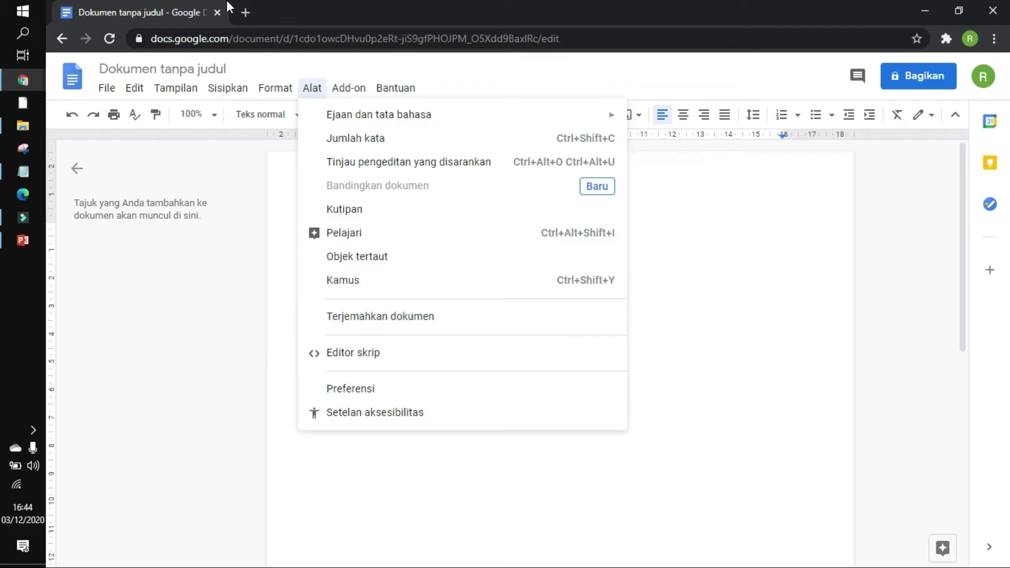
In a new browser tab, open Google Docs and create a document from the Resume Serif template.
left_click(245, 12)
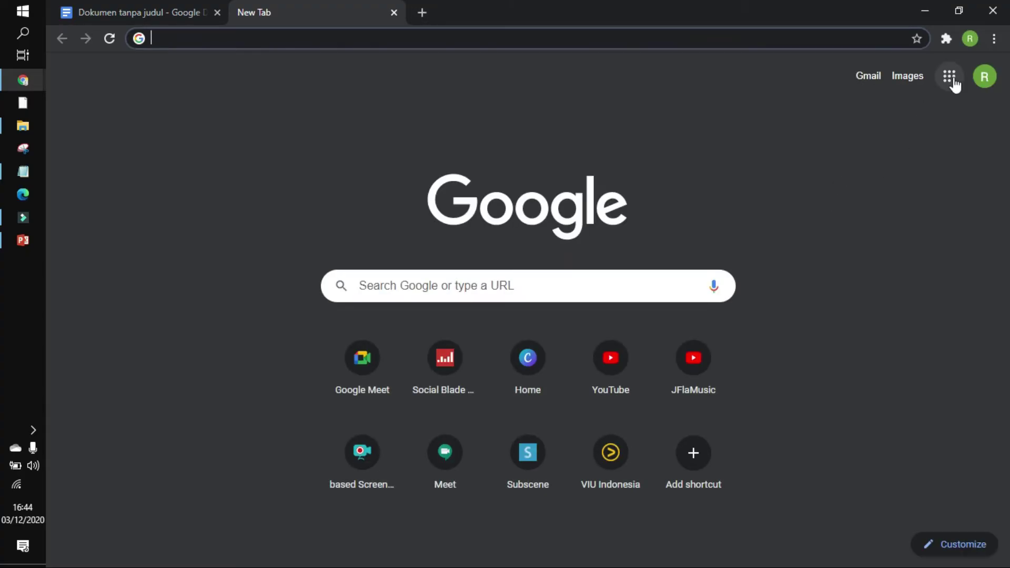
left_click(953, 79)
scroll(853, 338, "down", 4)
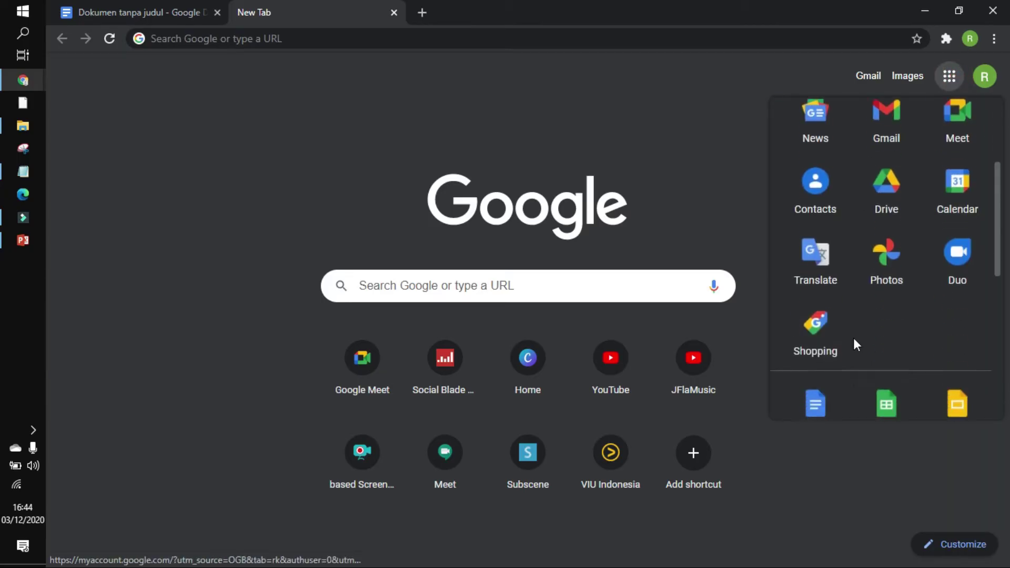
left_click(831, 341)
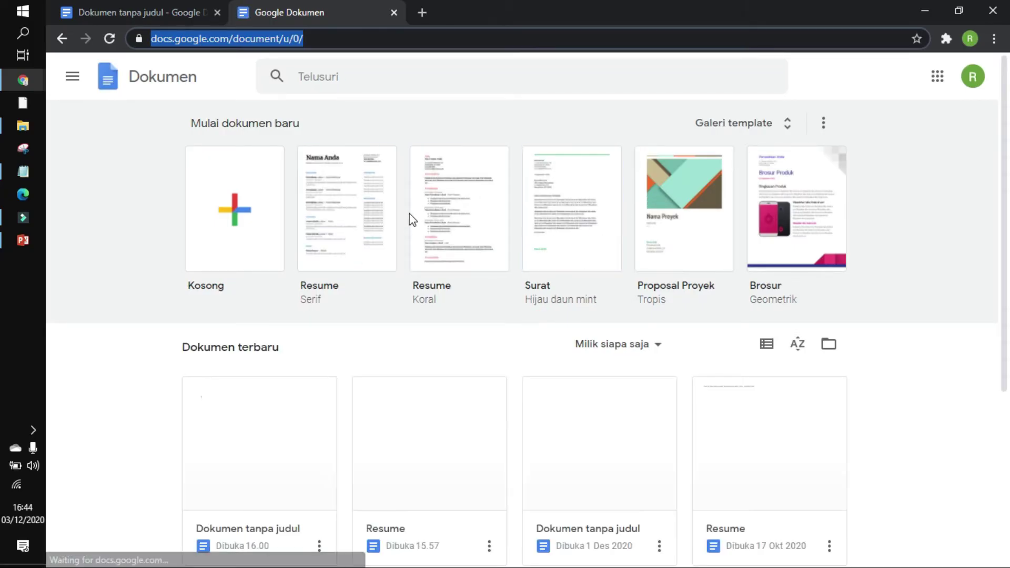
left_click(340, 198)
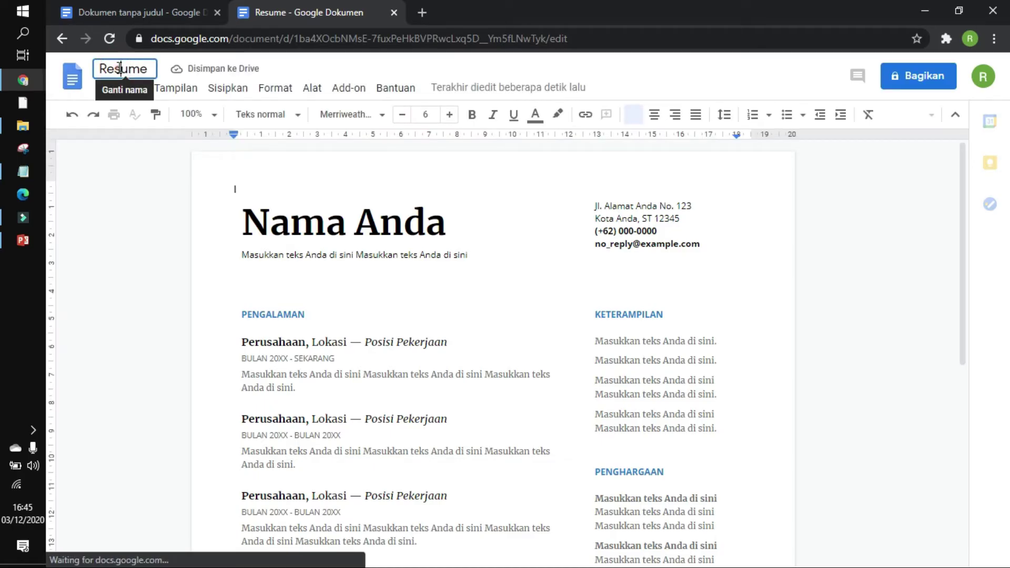
Rename the resume document as "Hari yang cerah" and delete all of its template content.
left_click(120, 68)
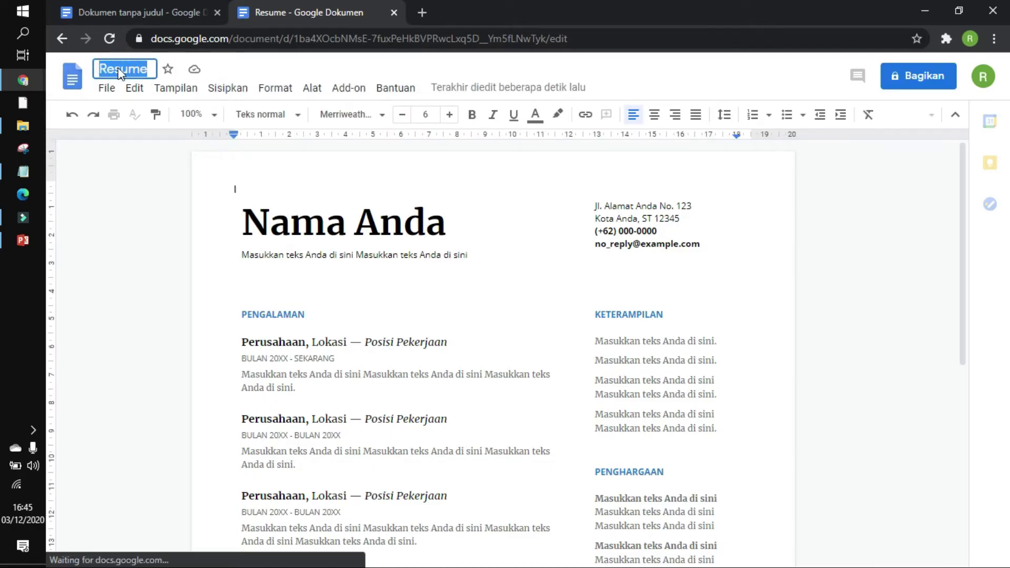
type("Hari yang cerah")
left_click(342, 227)
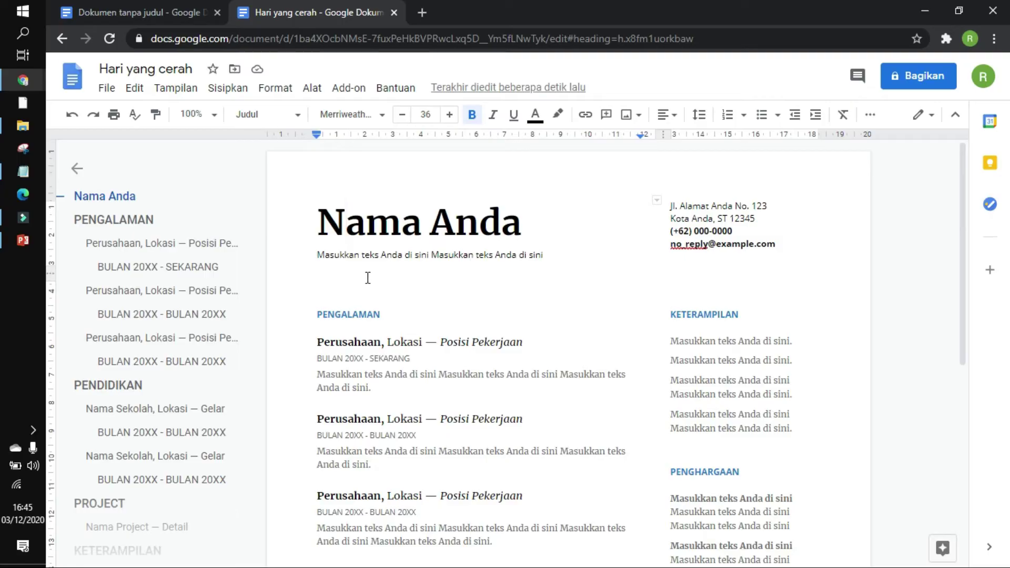
key("ctrl+a")
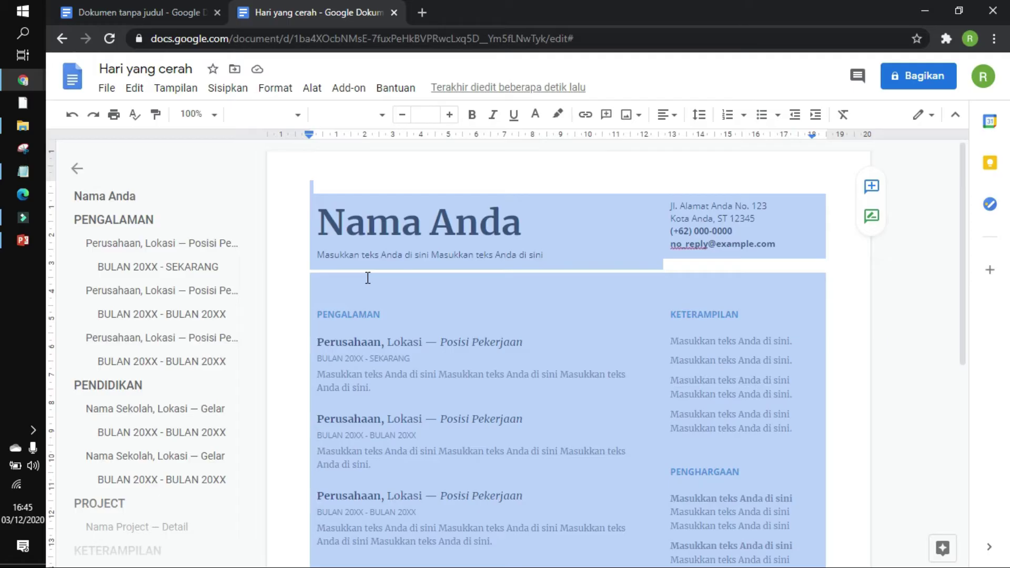
key("Delete")
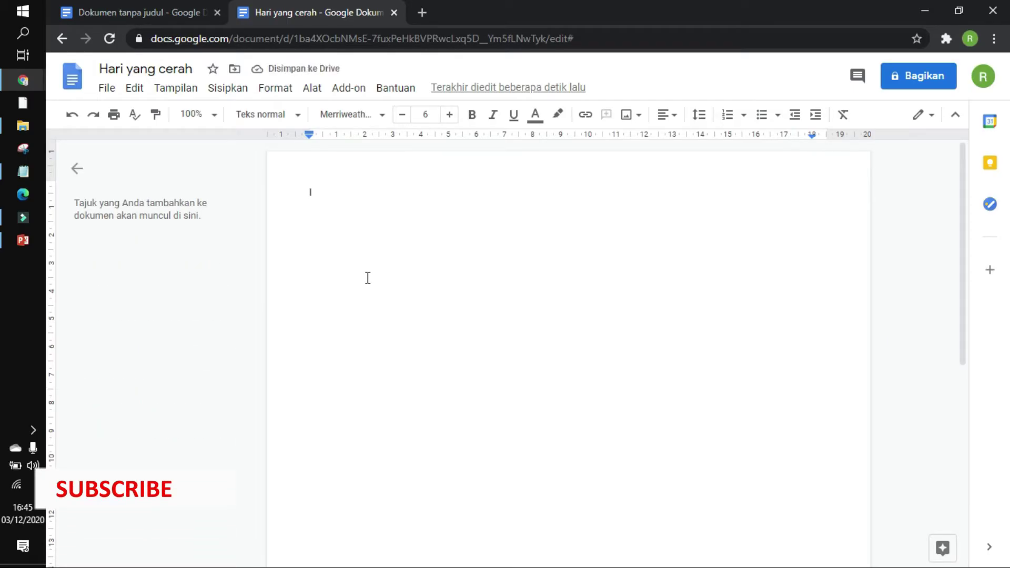
Start voice typing (Dikte) in Bahasa Indonesia and dictate "Nah kalau dia tombolnya sudah merah nah ini".
left_click(313, 89)
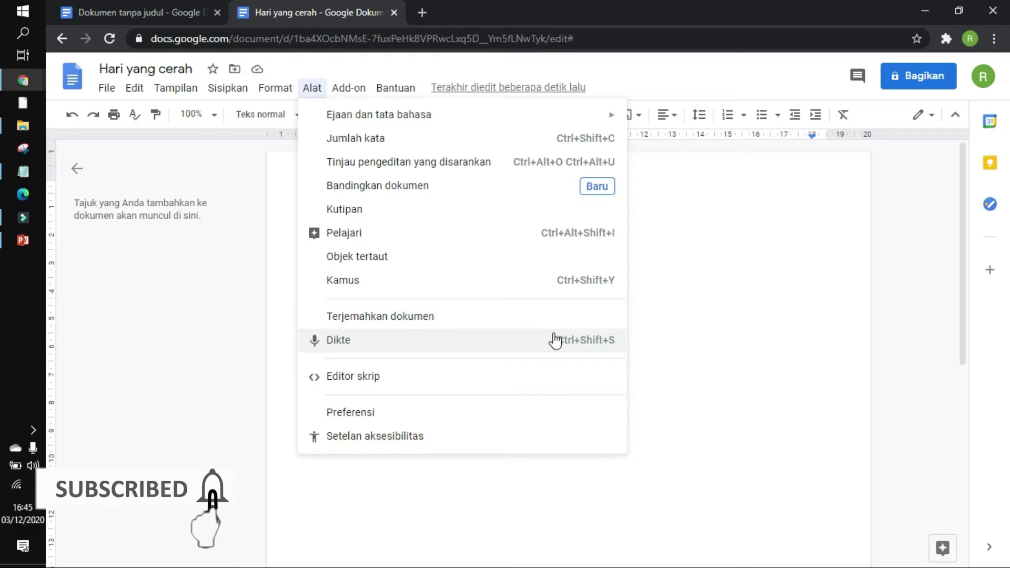
left_click(369, 347)
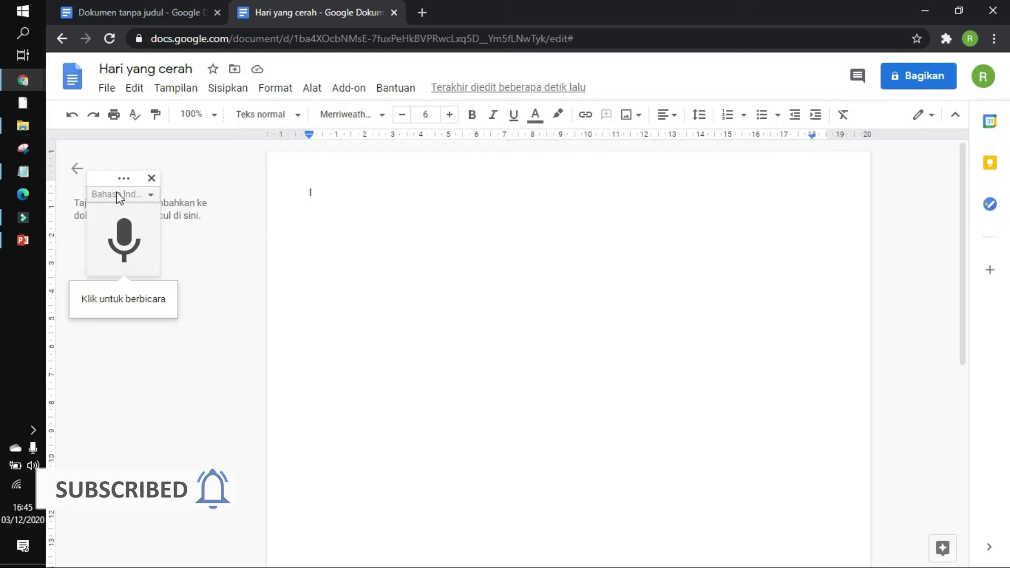
left_click(152, 196)
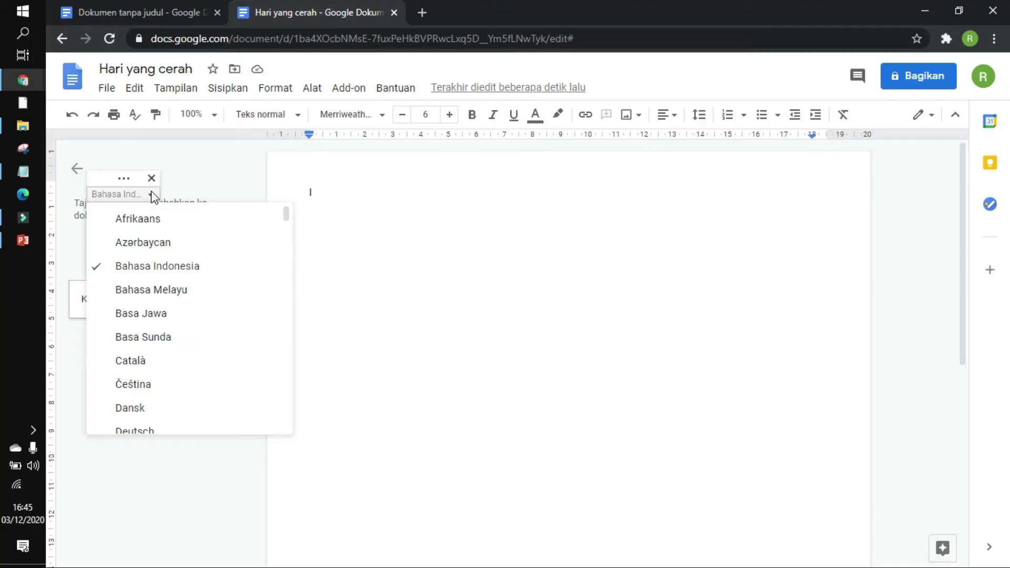
left_click(177, 266)
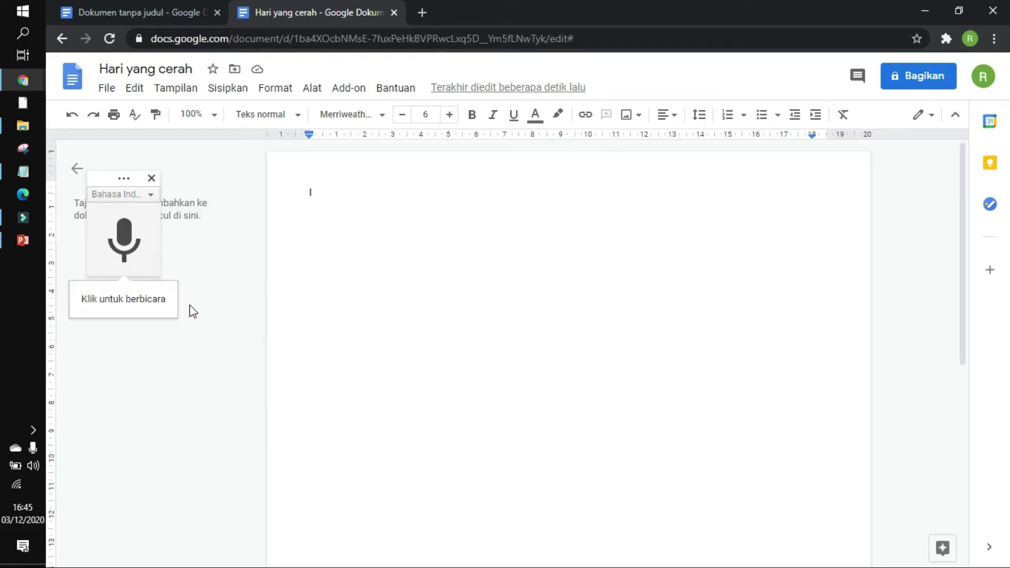
left_click(124, 237)
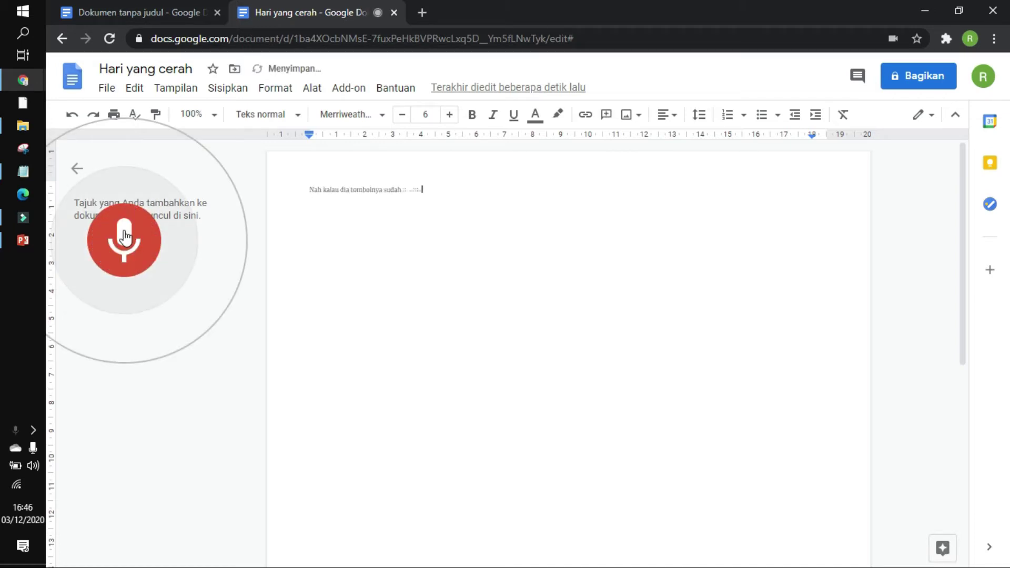
Enlarge the page to 200% and dictate more text ending with "Lalu nanti kata berikutnya akan otomatis ada spasinya".
left_click(214, 117)
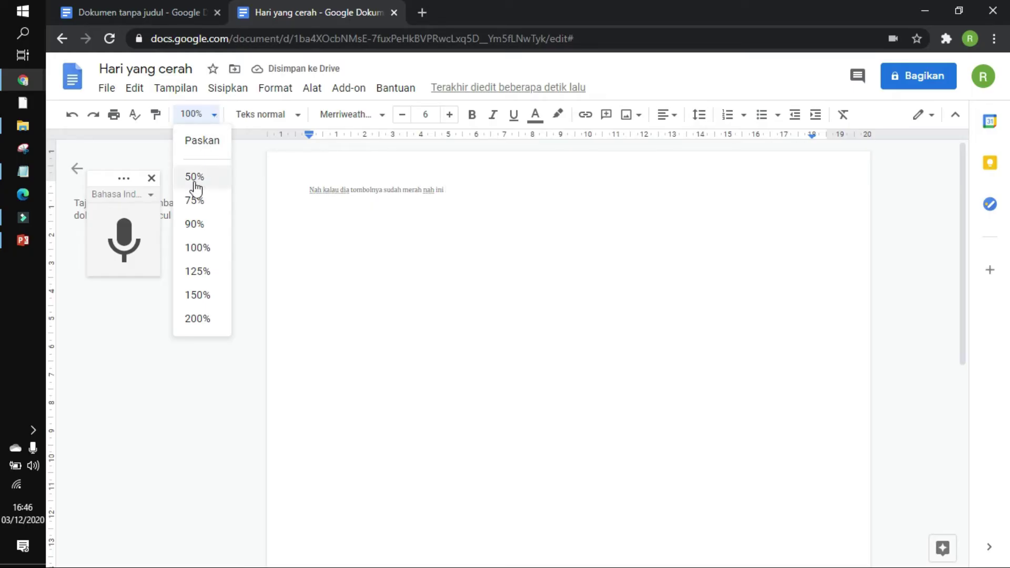
left_click(198, 295)
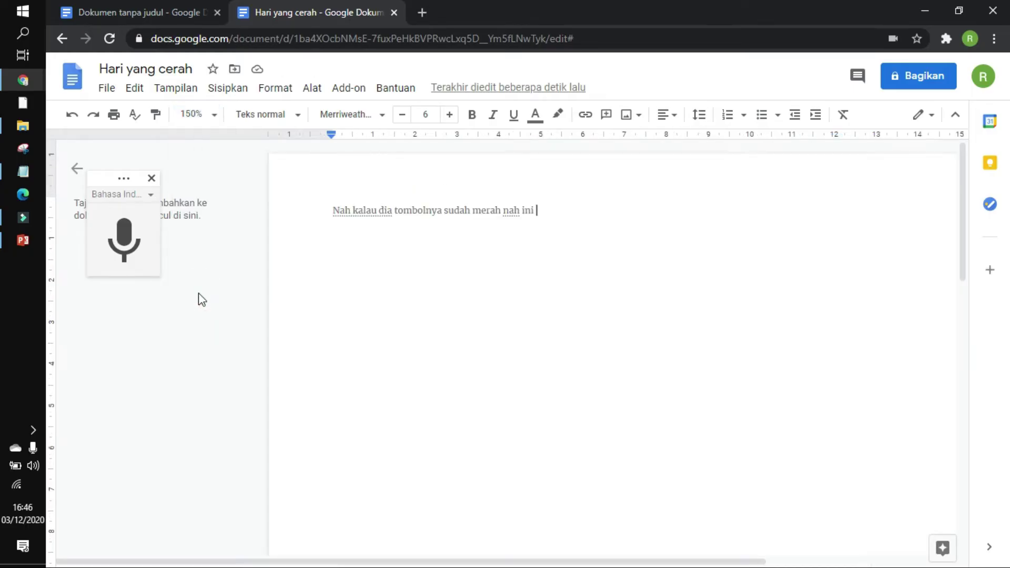
left_click(215, 115)
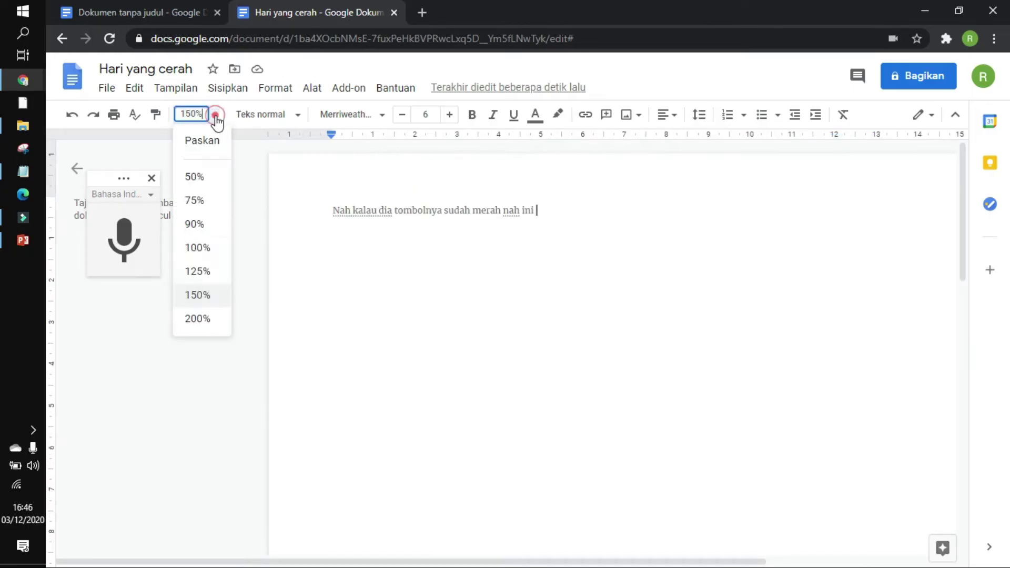
left_click(194, 319)
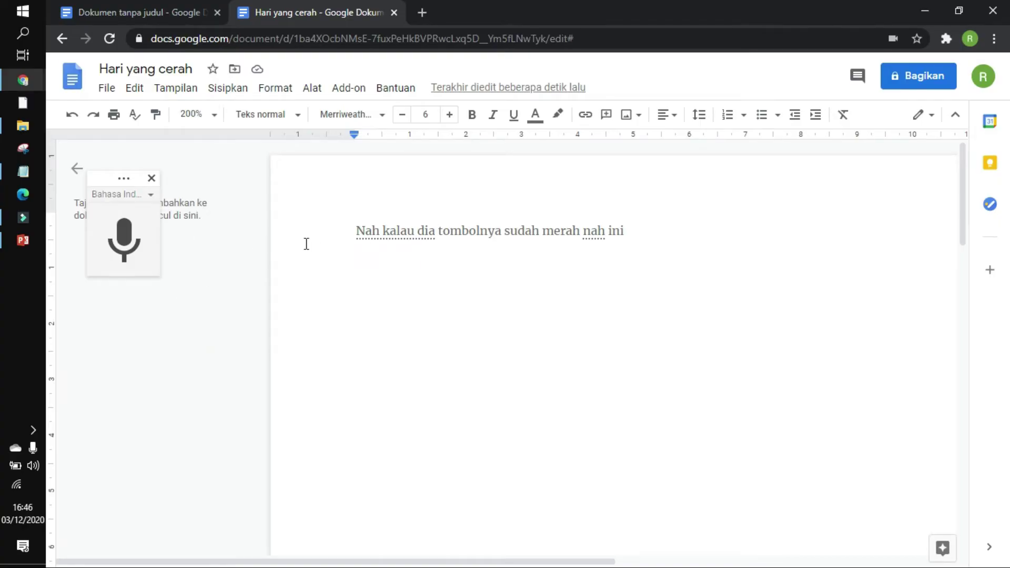
left_click(121, 246)
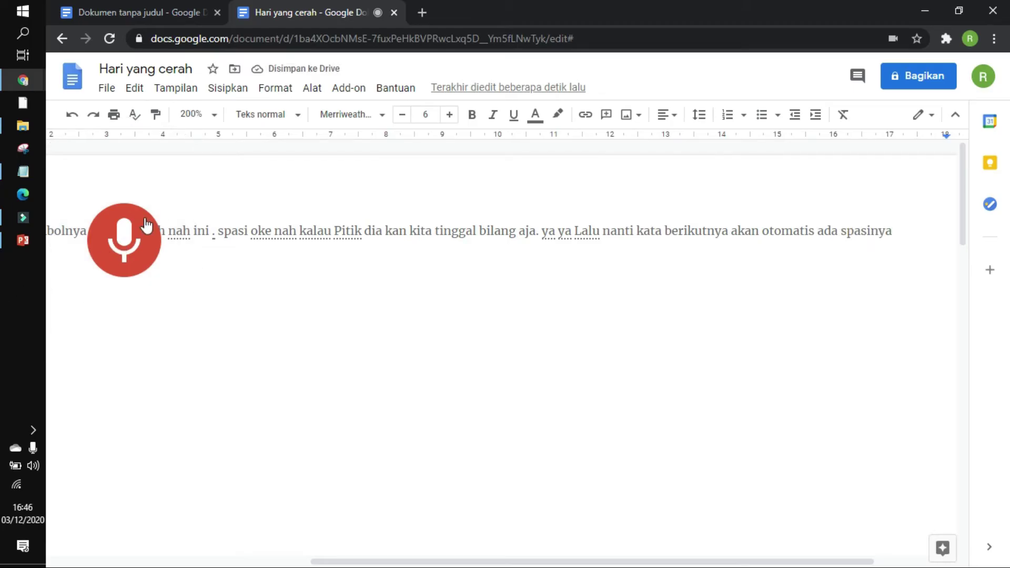
left_click(129, 237)
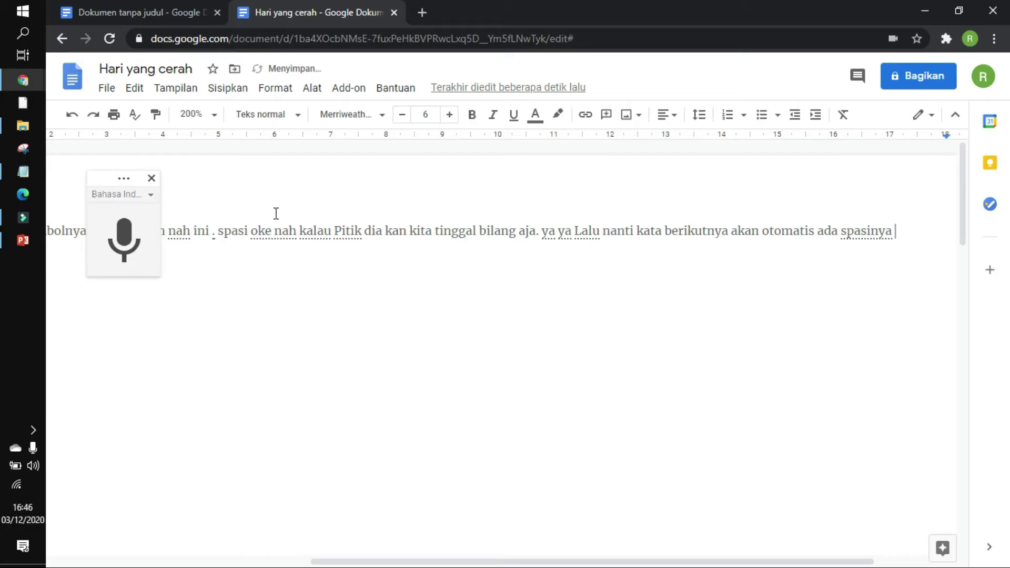
left_click(289, 240)
double_click(340, 233)
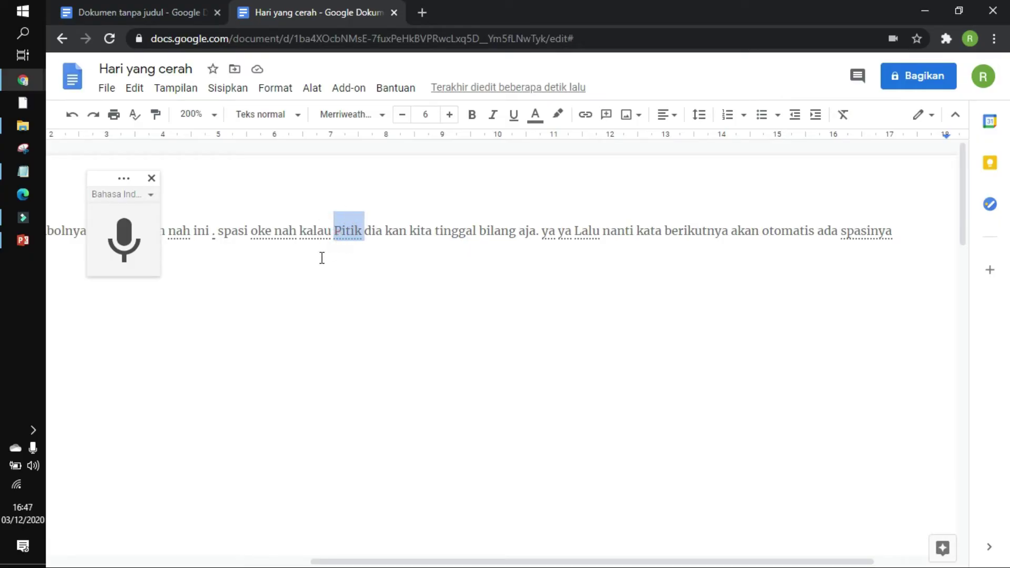
left_click(351, 231)
left_click(342, 232)
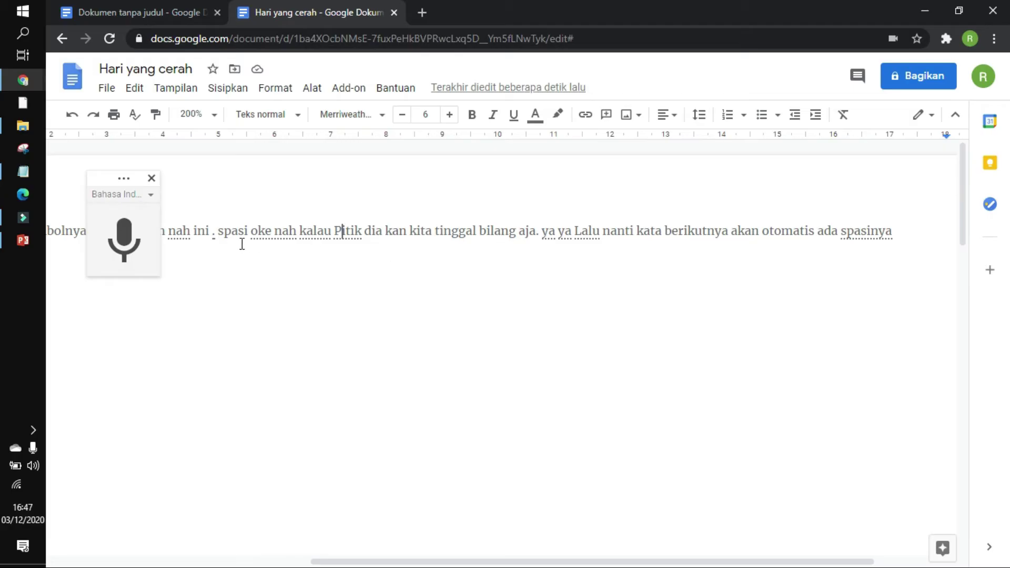
Delete the stray words "ya ya" before "Lalu", and finish the line with a period and a new paragraph.
left_click(540, 231)
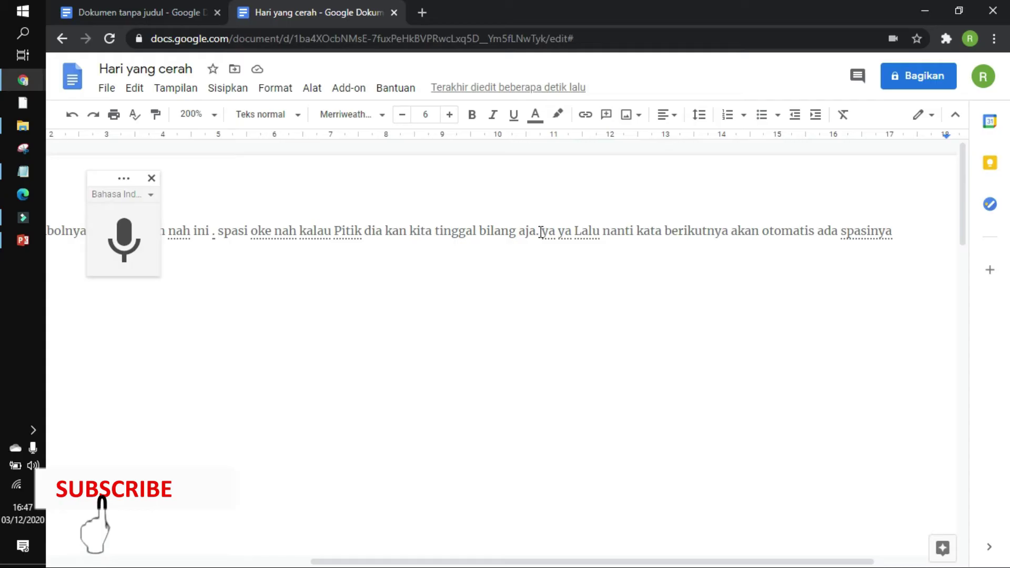
left_click_drag(540, 235, 572, 237)
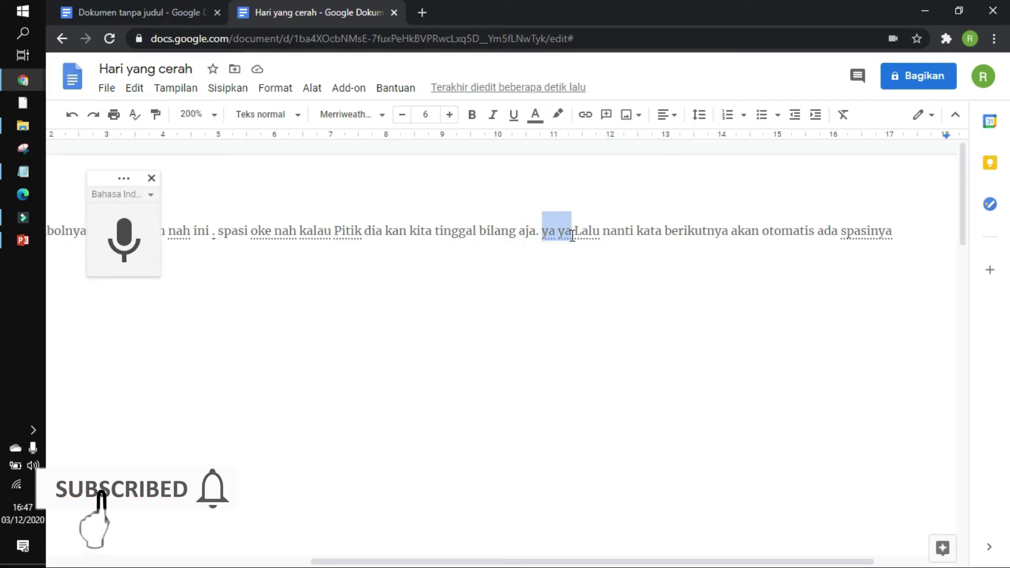
key("BackSpace")
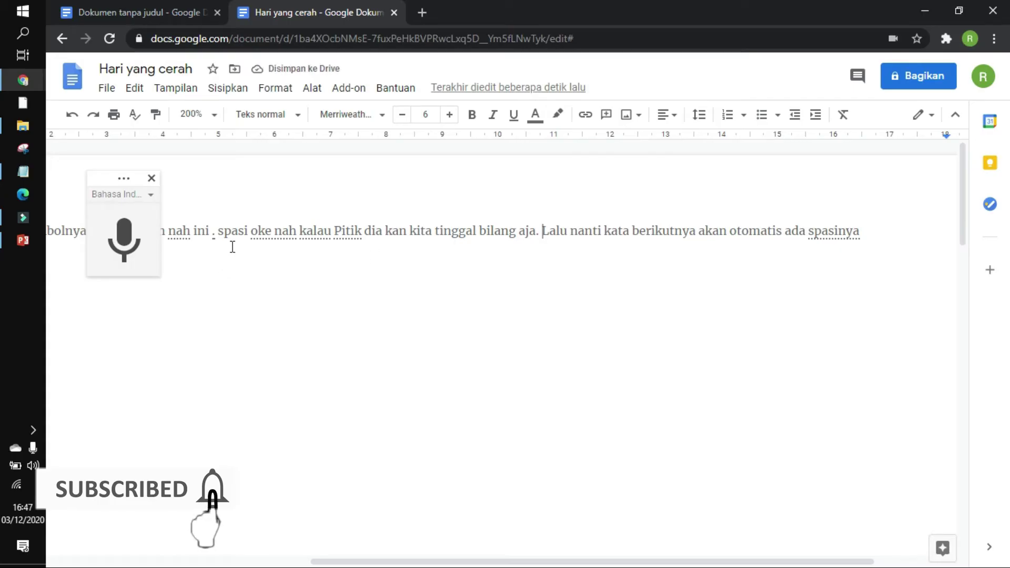
left_click(864, 229)
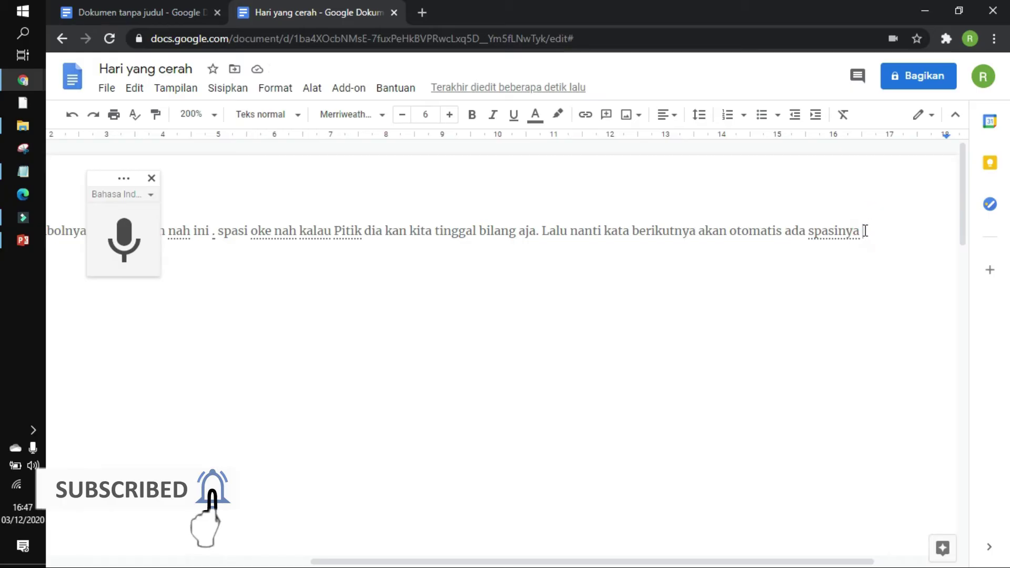
type(".")
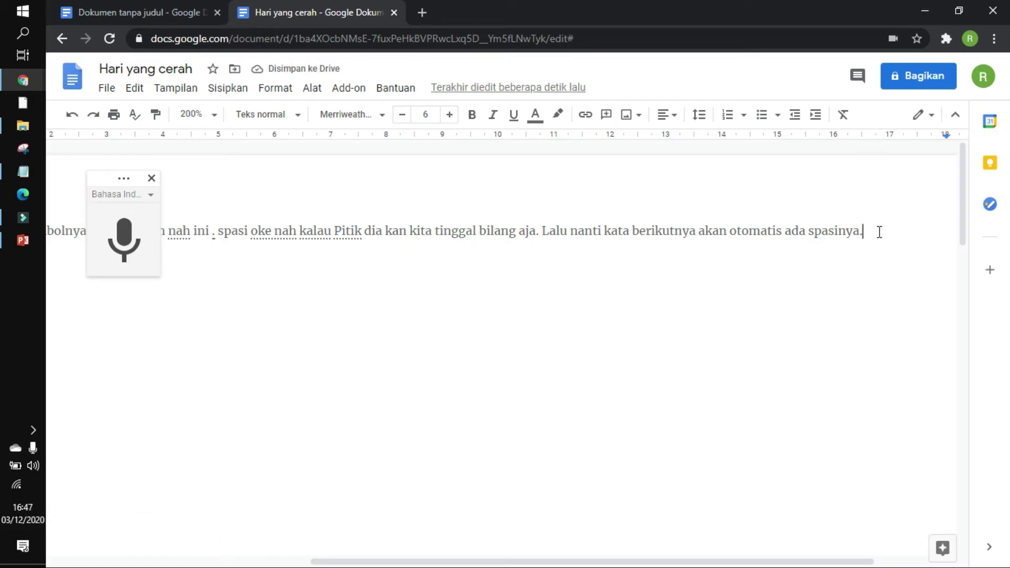
key("Return")
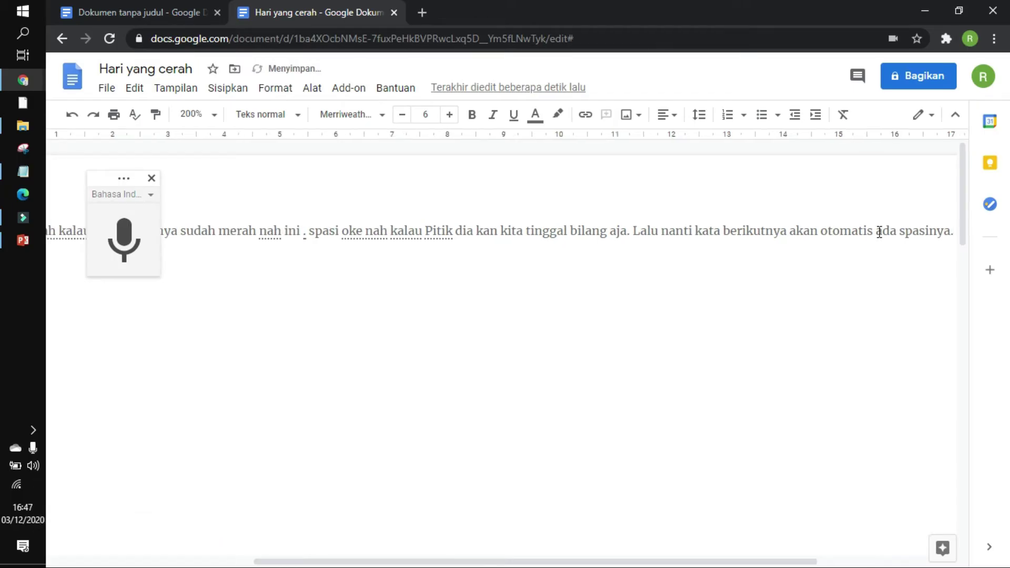
Move the voice typing box up and dictate "Hari ini sangat cerah, Aku bahagia sekali. karena hari ini ini aku akan pergi bertamasya ." on the new line.
left_click_drag(96, 180, 91, 113)
left_click(112, 198)
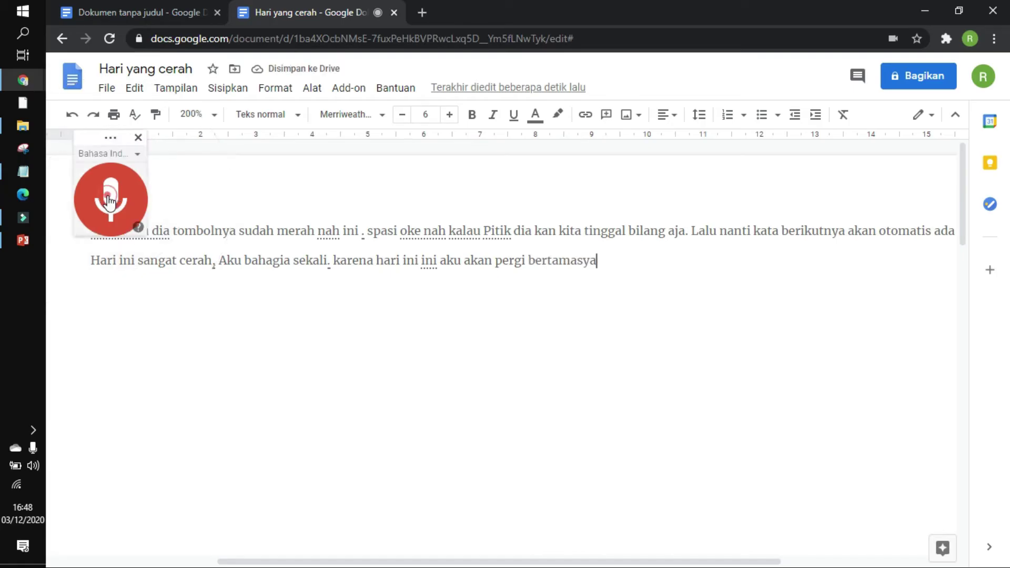
left_click(109, 200)
left_click(109, 202)
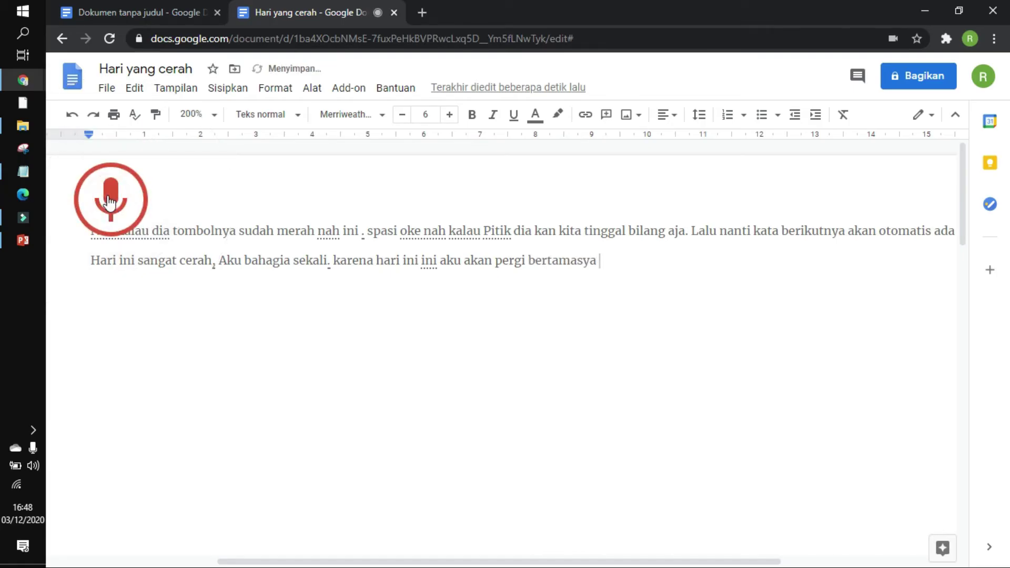
left_click(108, 197)
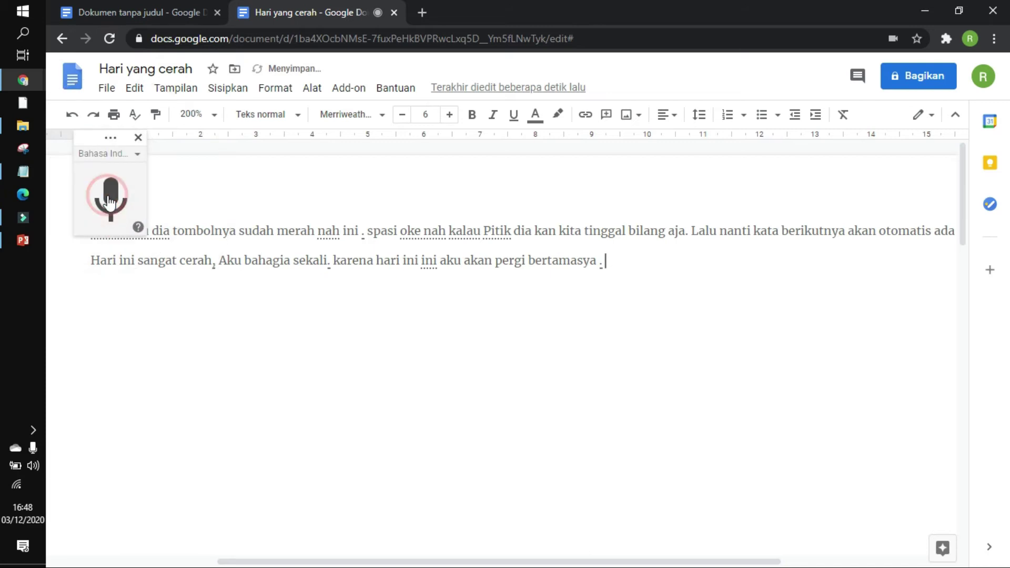
Correct the capitalisation in the second line, changing "Aku" to "aku" and "karena" to "Karena".
left_click(330, 288)
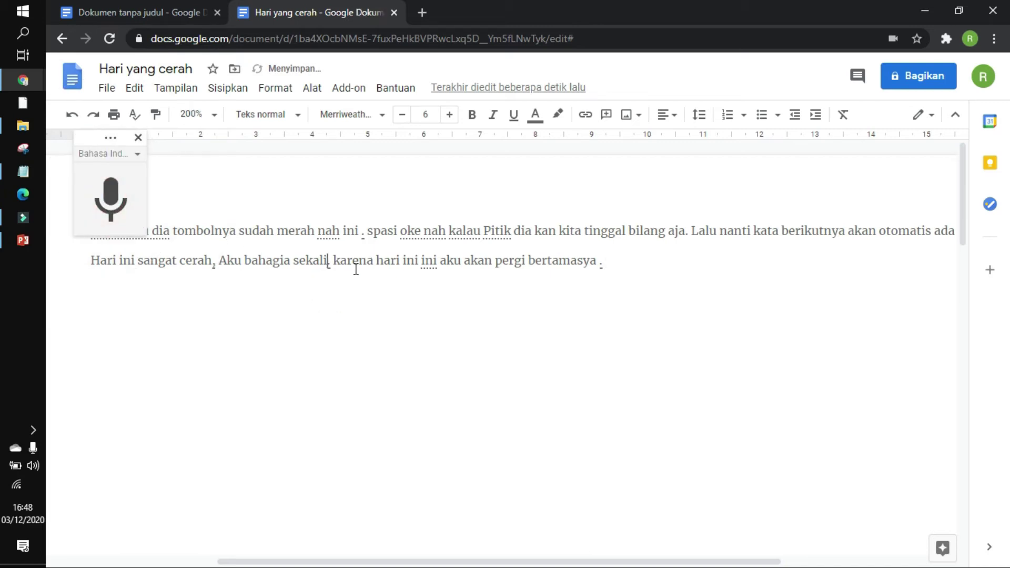
left_click(212, 262)
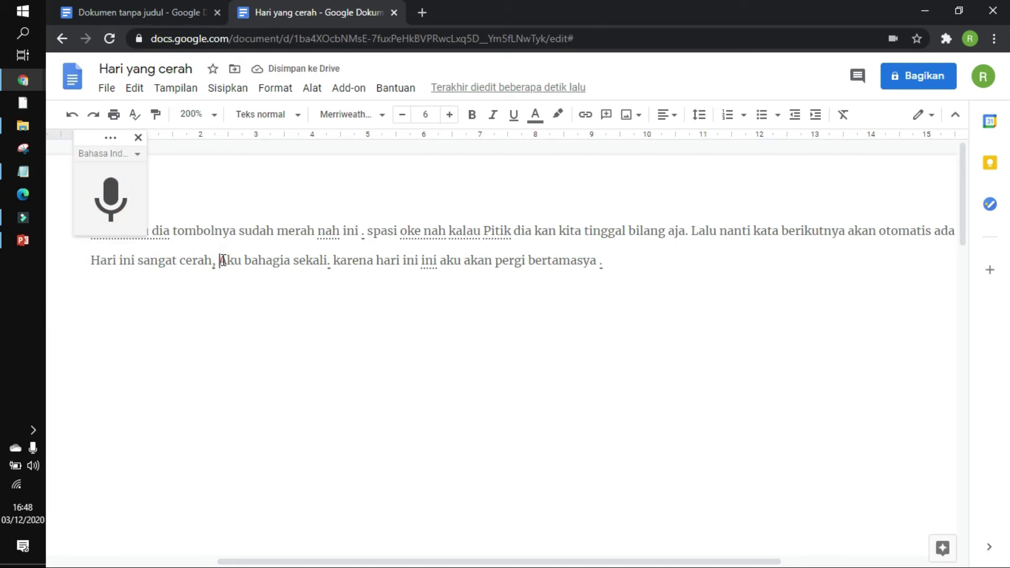
key("Delete")
type("a")
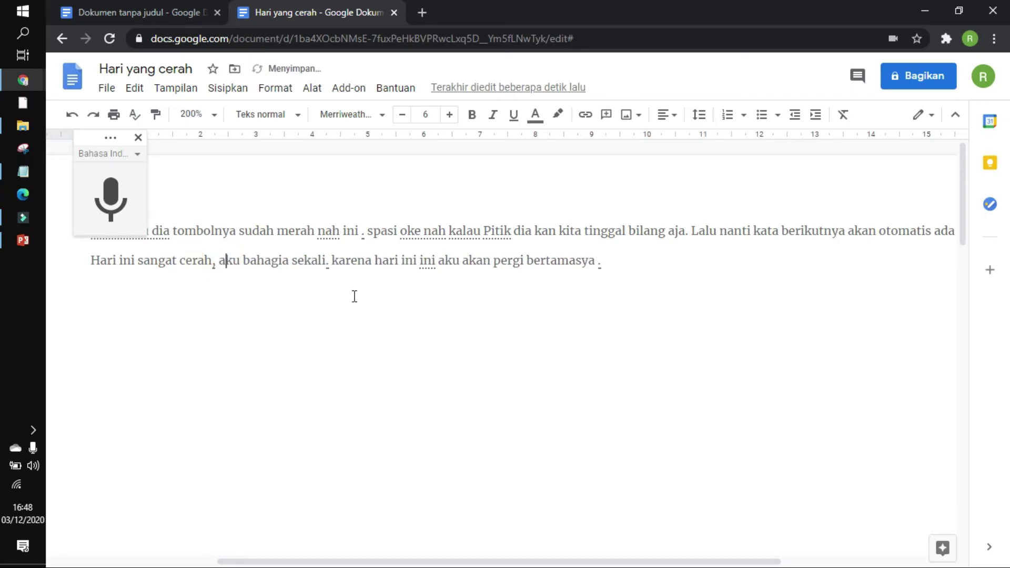
left_click(337, 260)
key("Delete")
type("K")
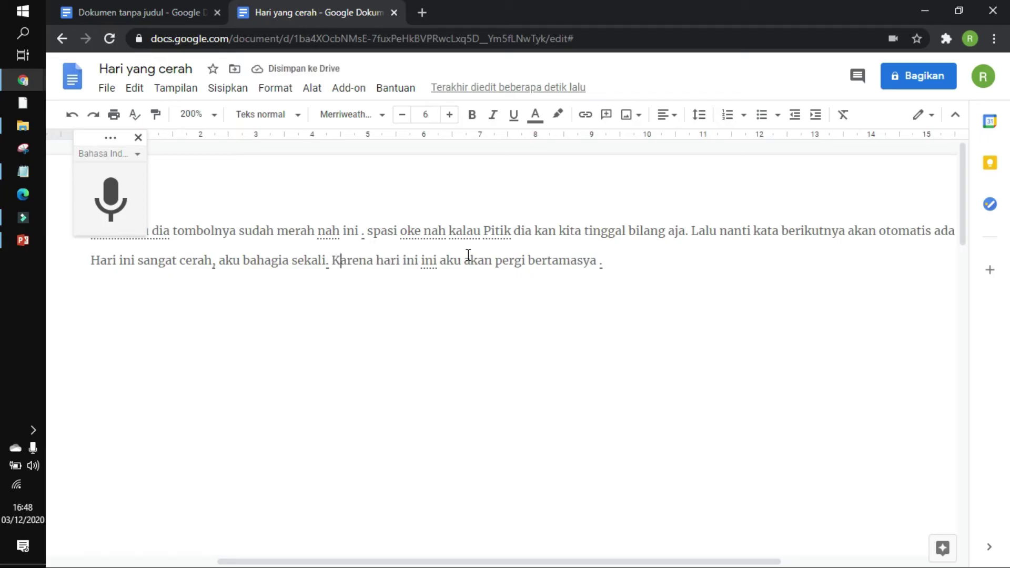
Remove the extra space before the period after "bertamasya" in the second line.
left_click(599, 262)
key("BackSpace")
key("BackSpace")
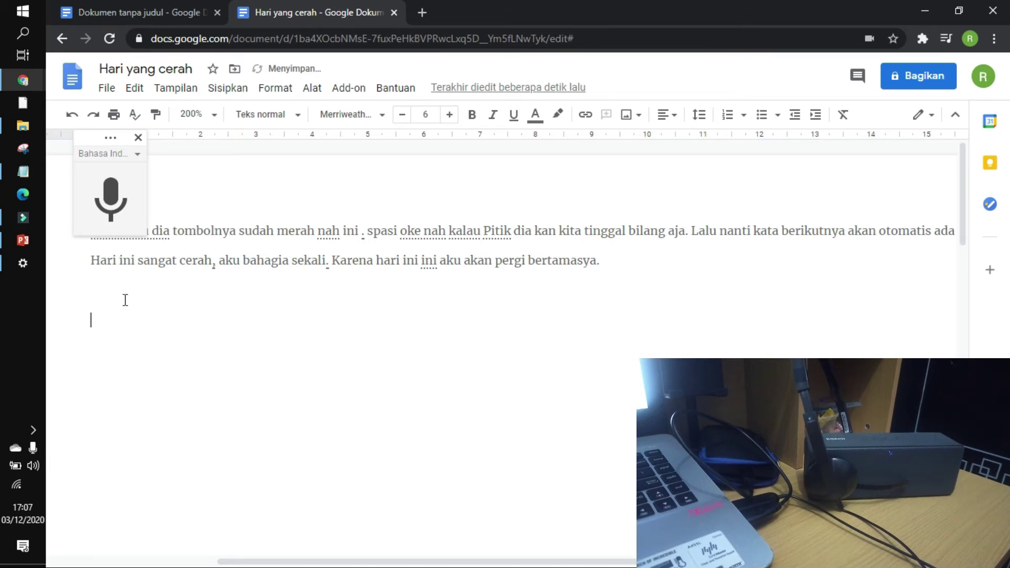
Dictate a new paragraph from "Ini adalah hal yang perlu kamu perhatikan" to "yang penting yang kedua." with voice typing, then stop dictation.
left_click(112, 196)
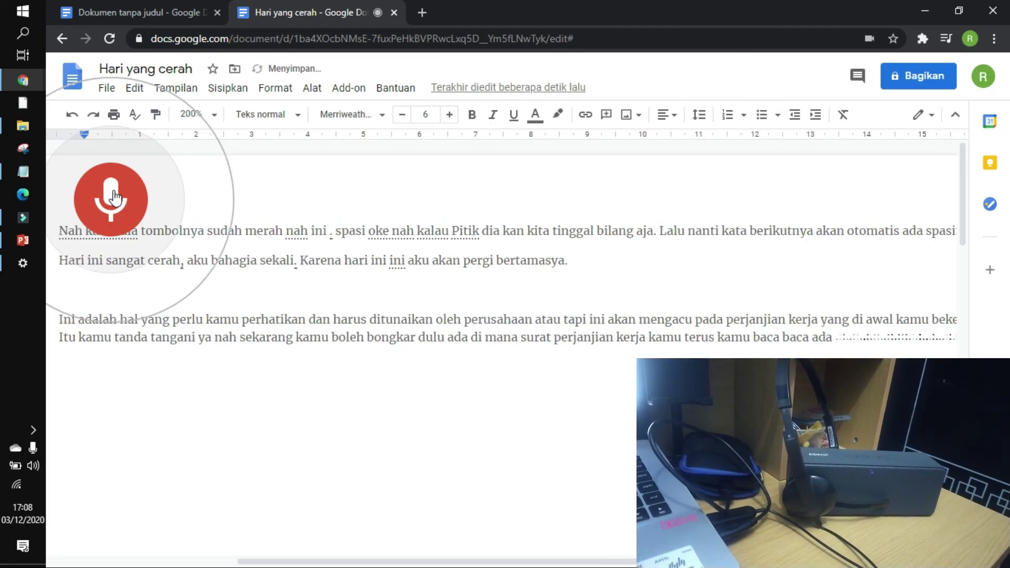
left_click(112, 197)
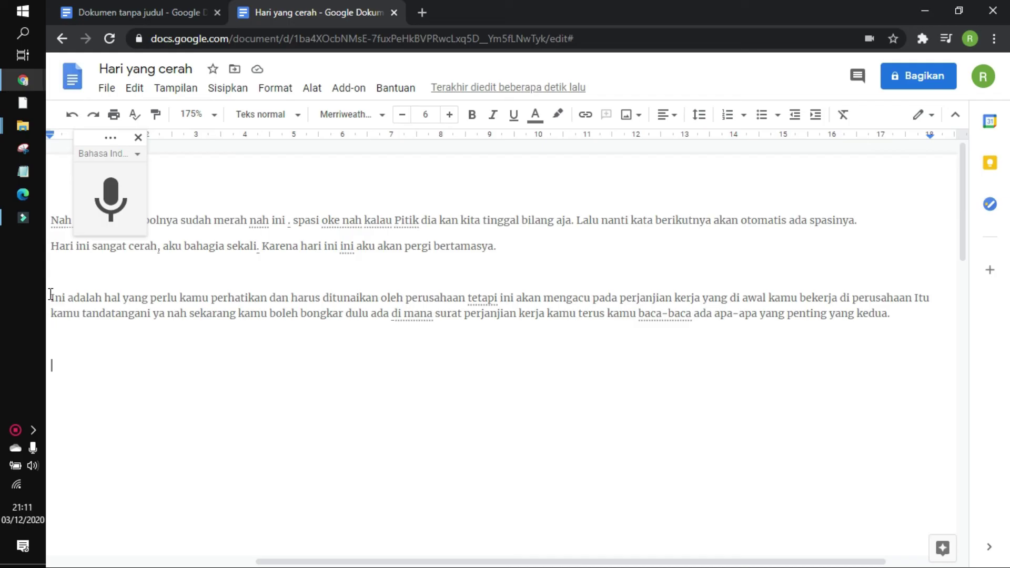
Dictate another paragraph from "Caranya menulis atau mengetik" to "menggunakan Google Voice Typing." plus a line "ok oke Tri mendapatkan notifikasi", and stop voice typing.
left_click_drag(51, 294, 906, 316)
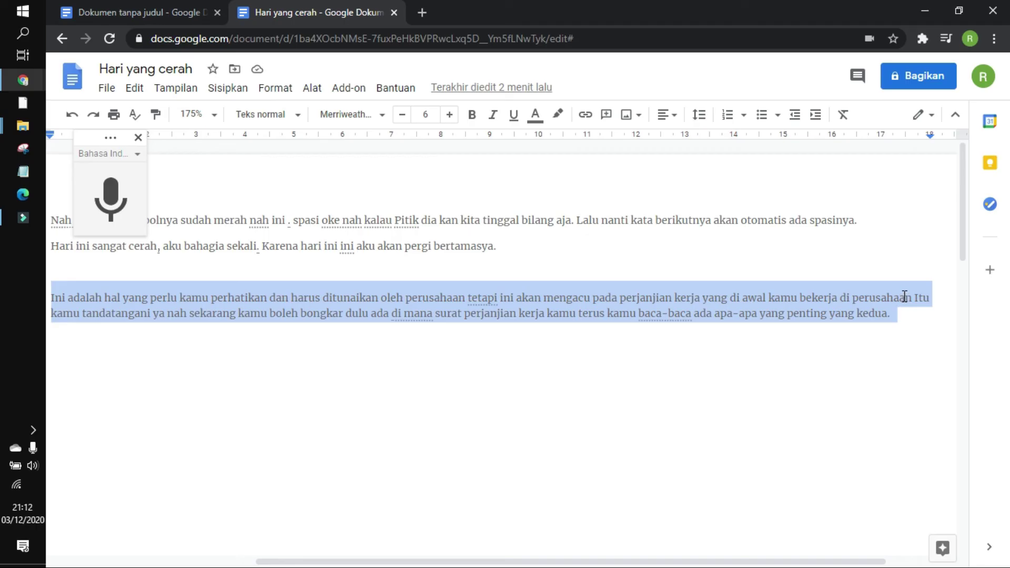
left_click(883, 372)
left_click(247, 367)
left_click(128, 353)
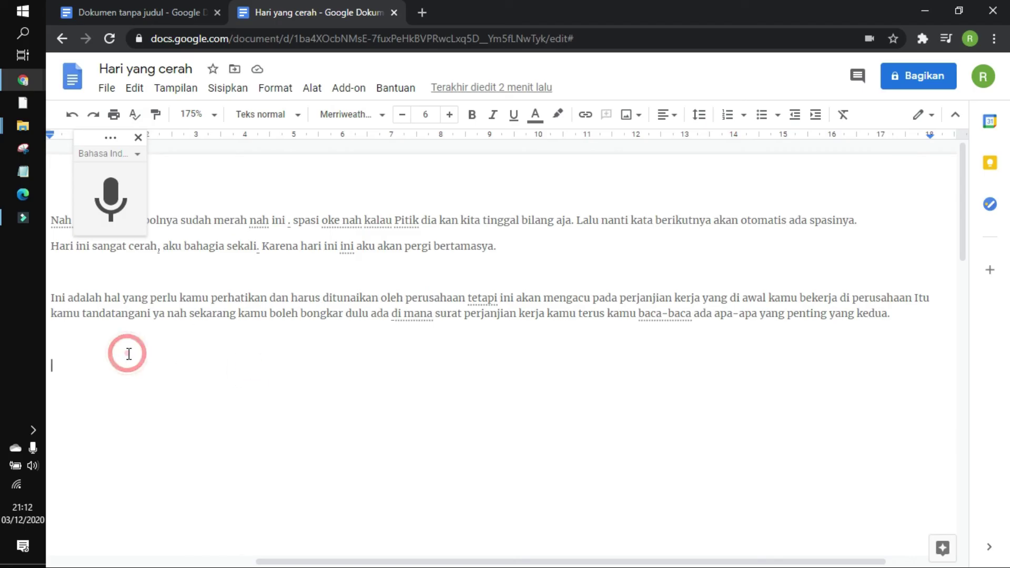
left_click(132, 225)
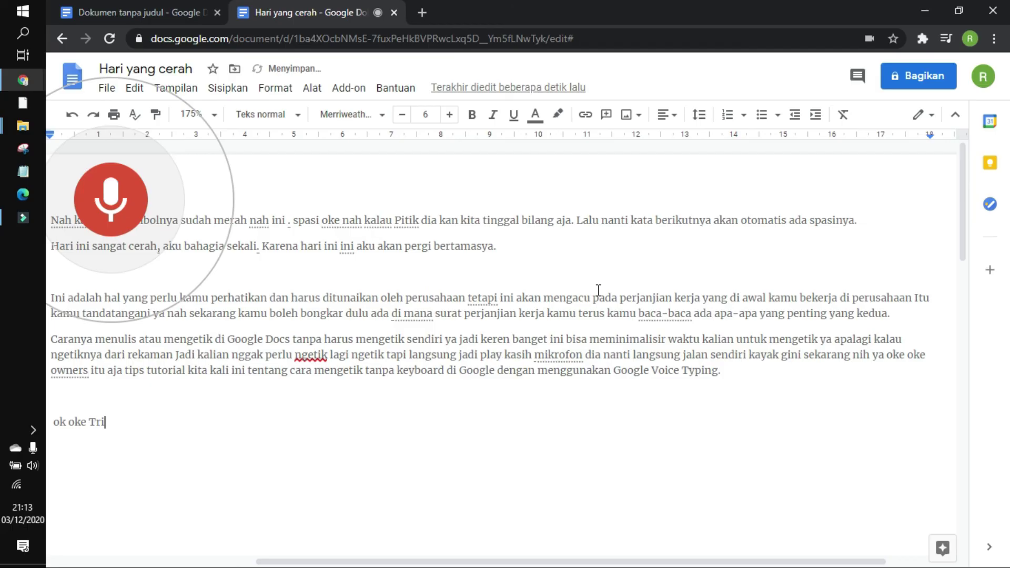
left_click(91, 226)
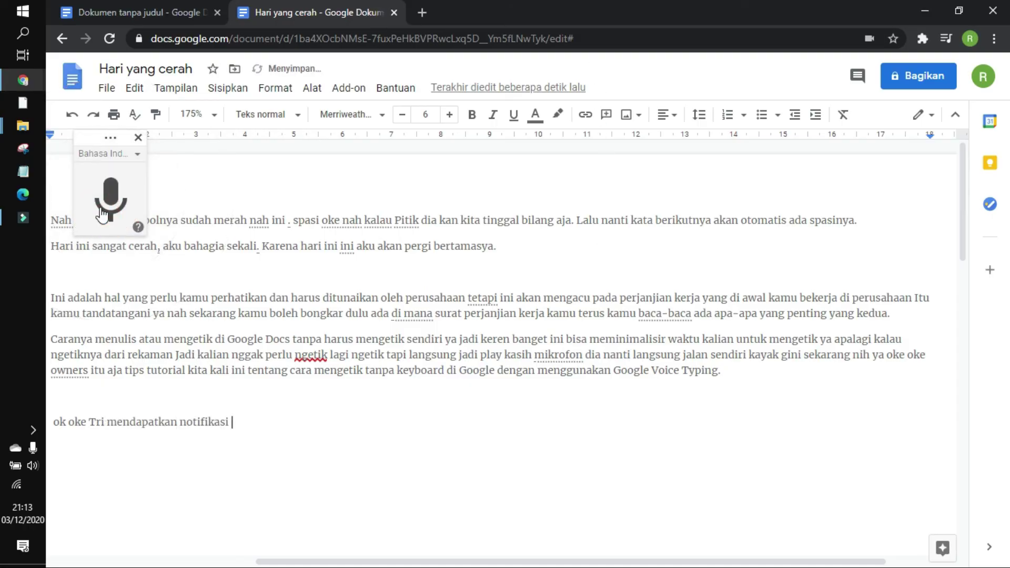